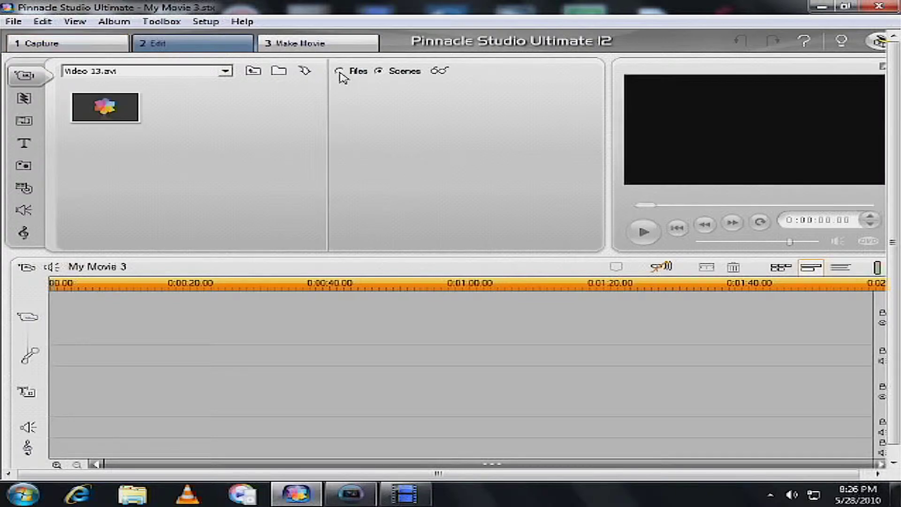
# - Open the Capture tab to show the 'Capture or Import Video to your Computer' choices
pyautogui.click(92, 45)
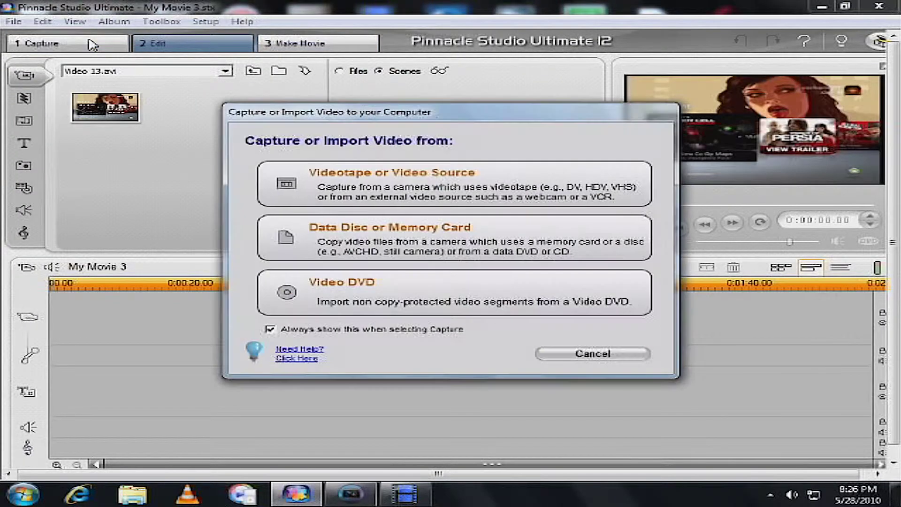
# - Choose Videotape or Video Source as the capture source and open the Setup menu
pyautogui.click(337, 180)
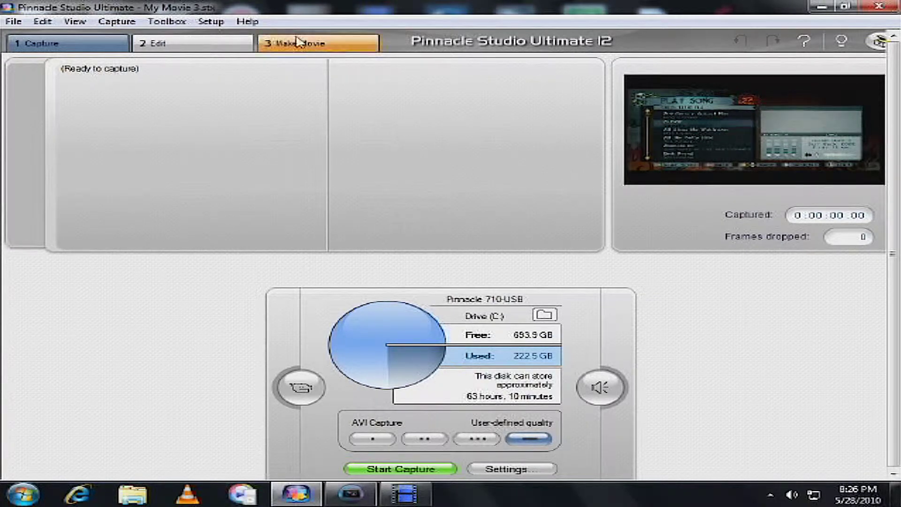
pyautogui.click(211, 22)
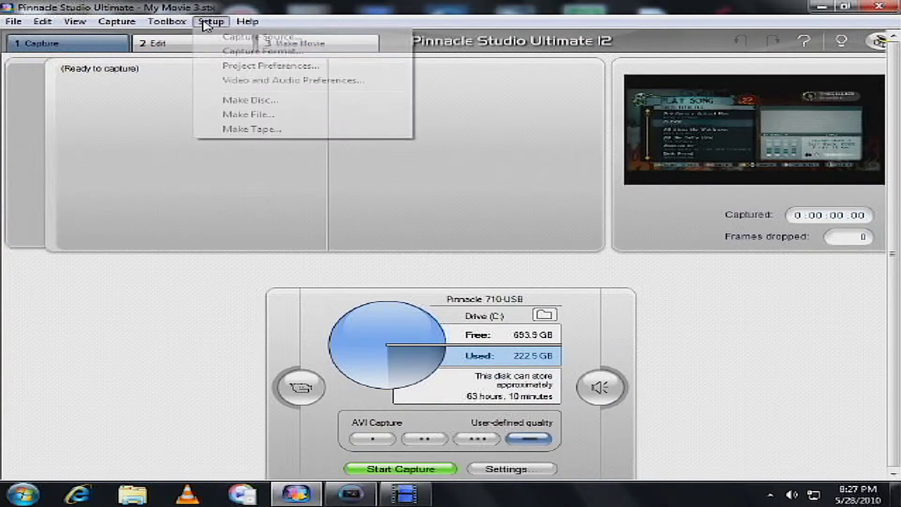
# - In Capture Format settings, confirm NTSC as the TV standard on the Capture source page
pyautogui.click(307, 51)
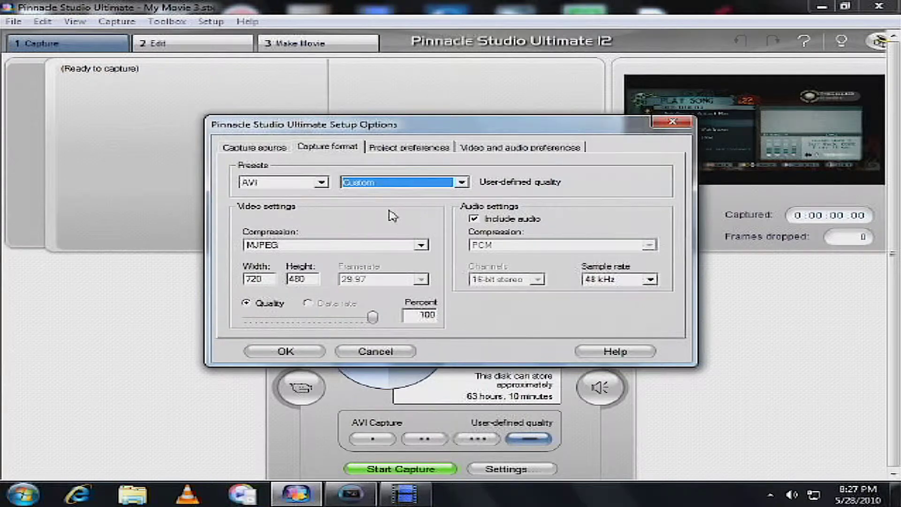
pyautogui.click(265, 147)
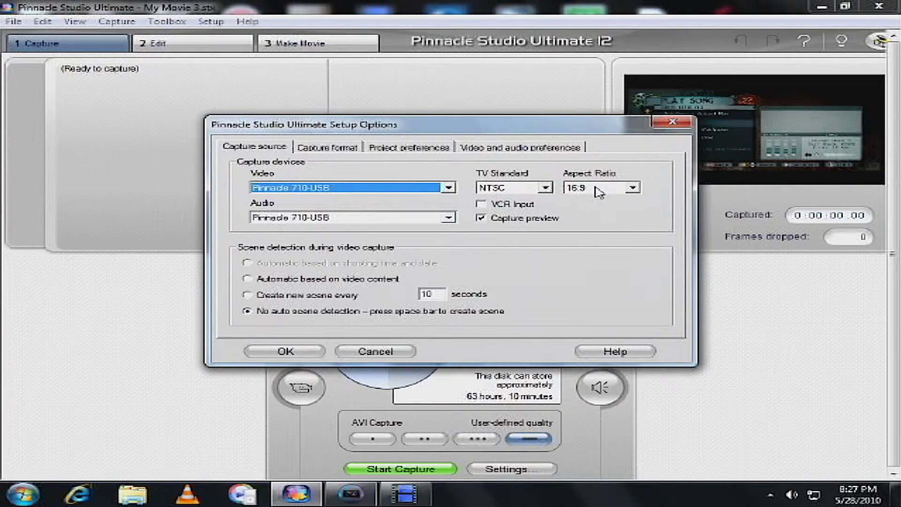
pyautogui.click(544, 188)
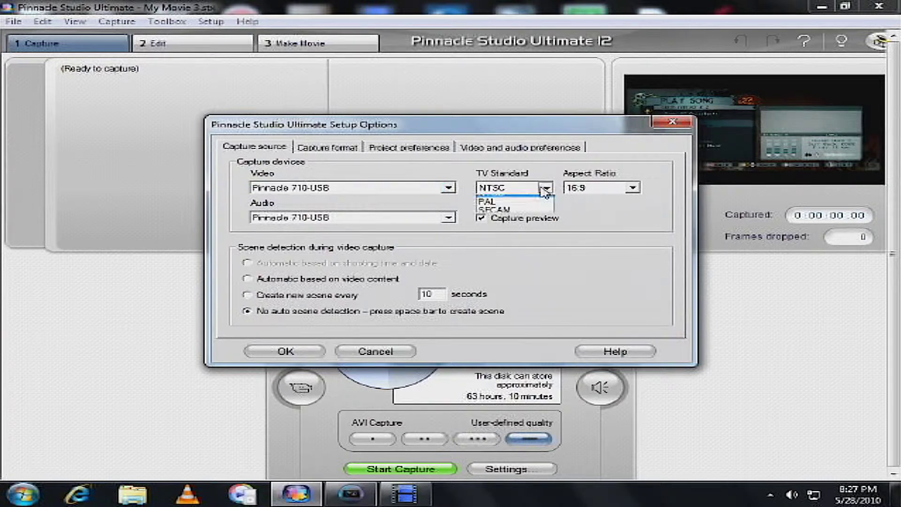
pyautogui.click(529, 199)
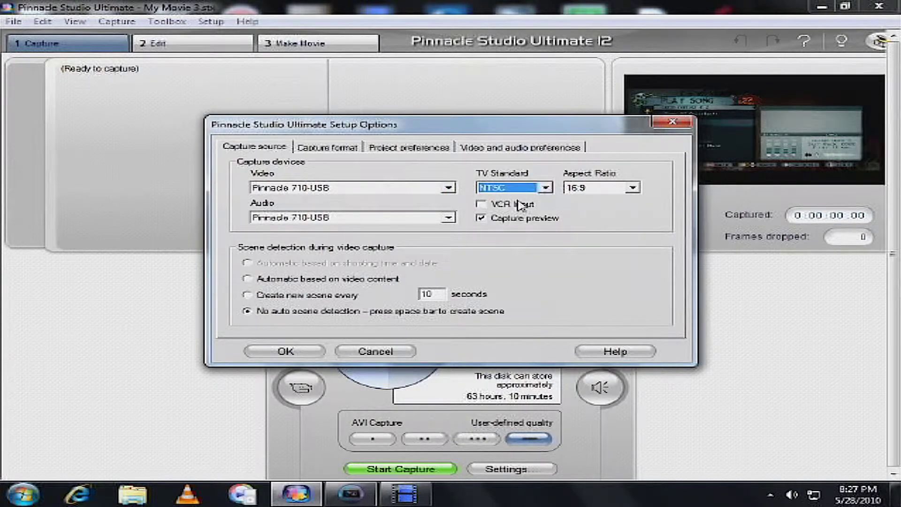
pyautogui.click(337, 148)
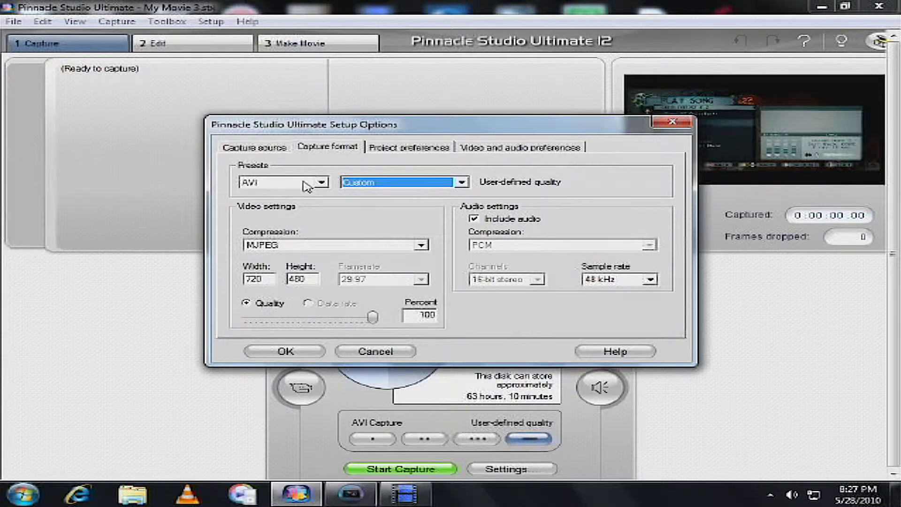
# - Keep the AVI preset, Custom quality and MJPEG compression, then close the settings
pyautogui.click(322, 183)
pyautogui.click(322, 182)
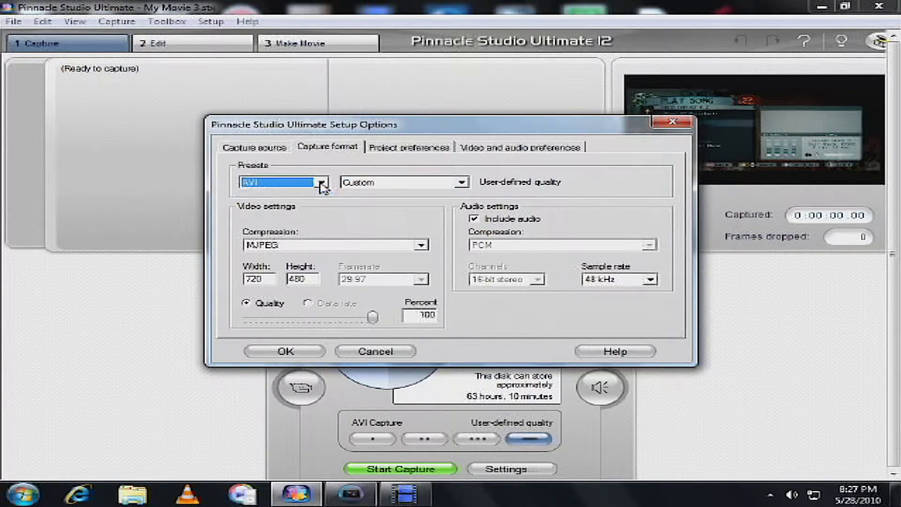
pyautogui.click(461, 184)
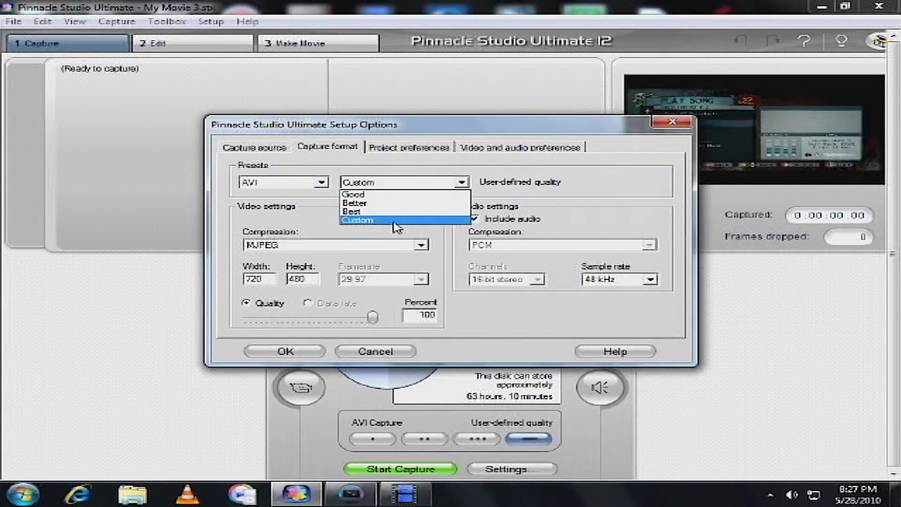
pyautogui.click(430, 220)
pyautogui.click(414, 246)
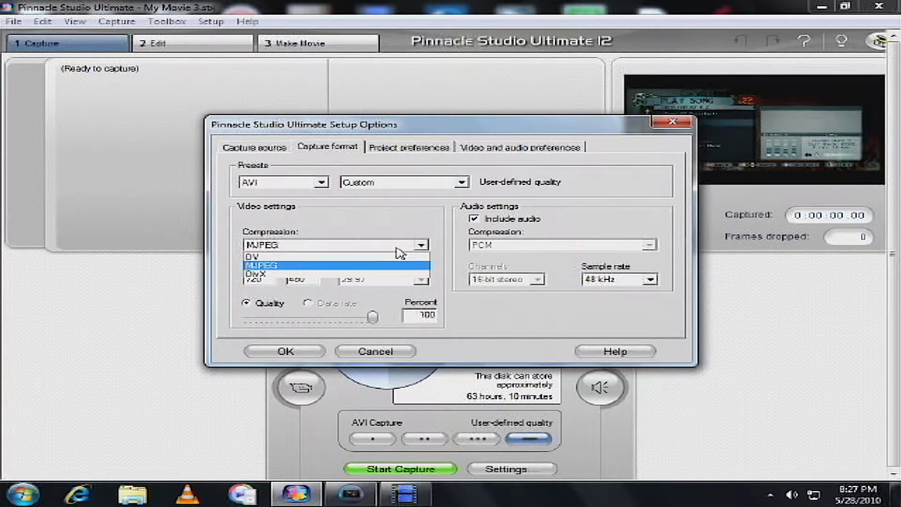
pyautogui.click(392, 255)
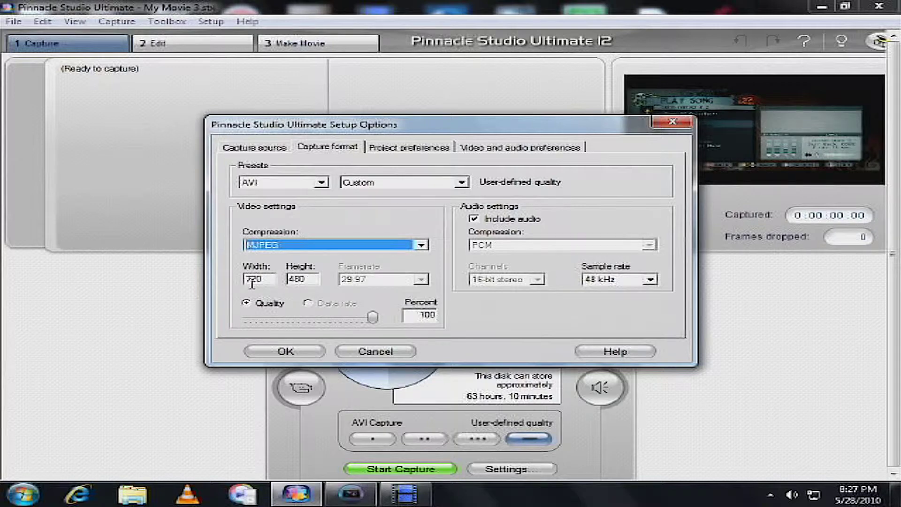
pyautogui.click(302, 352)
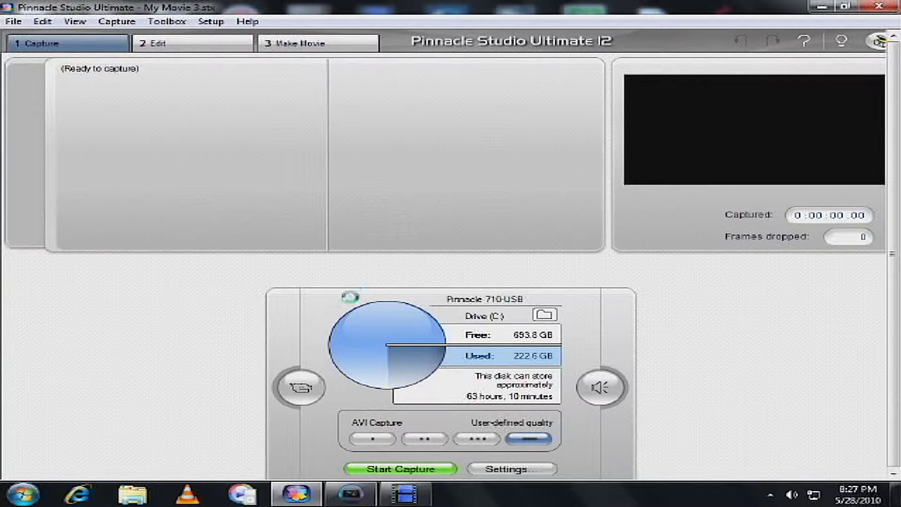
# - Show and then hide the video input adjustment sliders on the capture screen
pyautogui.click(311, 388)
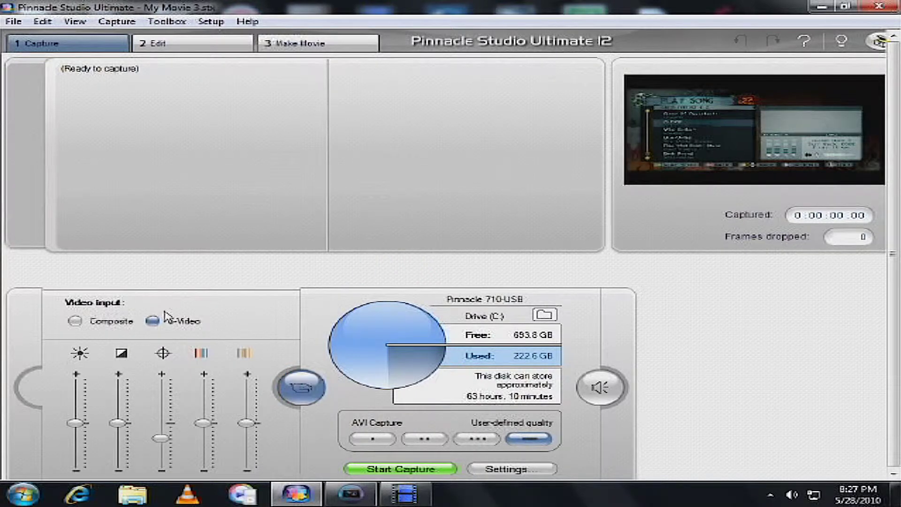
pyautogui.click(302, 387)
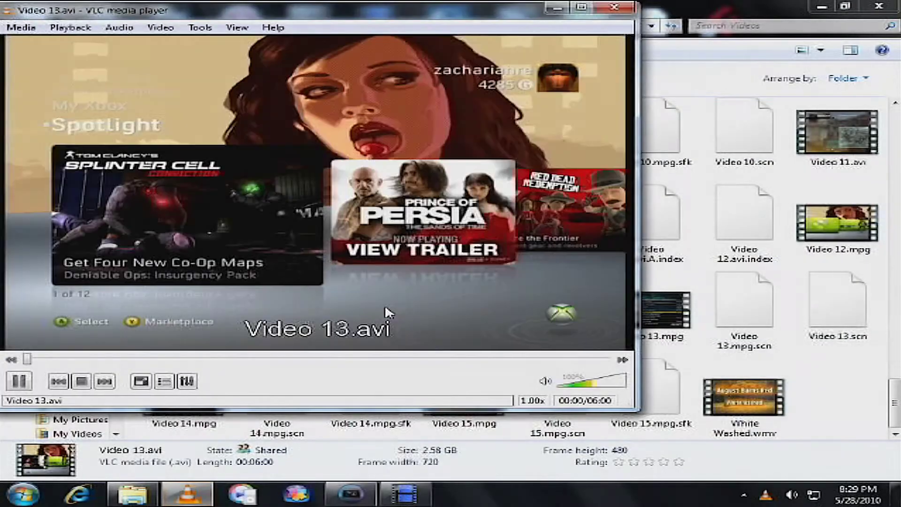
# - Skip ahead along VLC's seek bar to the gameplay footage, then stop playback
pyautogui.click(45, 360)
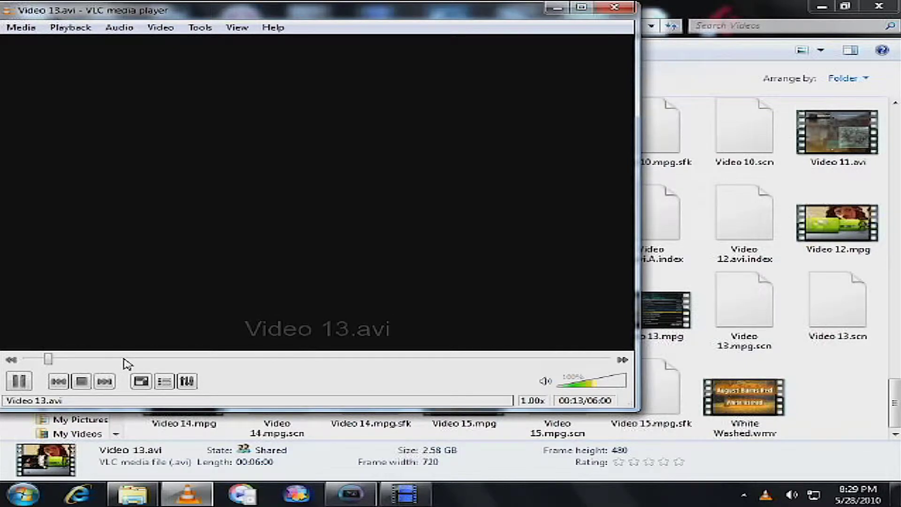
pyautogui.click(126, 359)
pyautogui.click(145, 359)
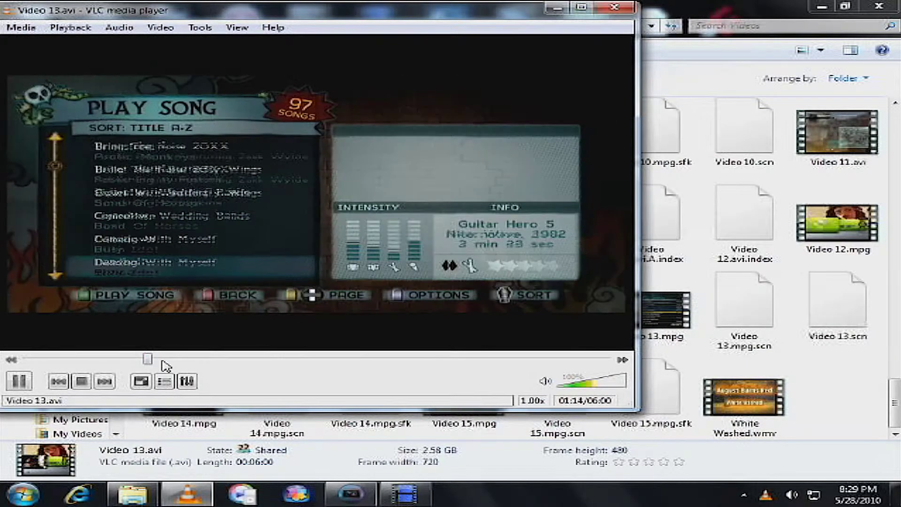
pyautogui.click(179, 360)
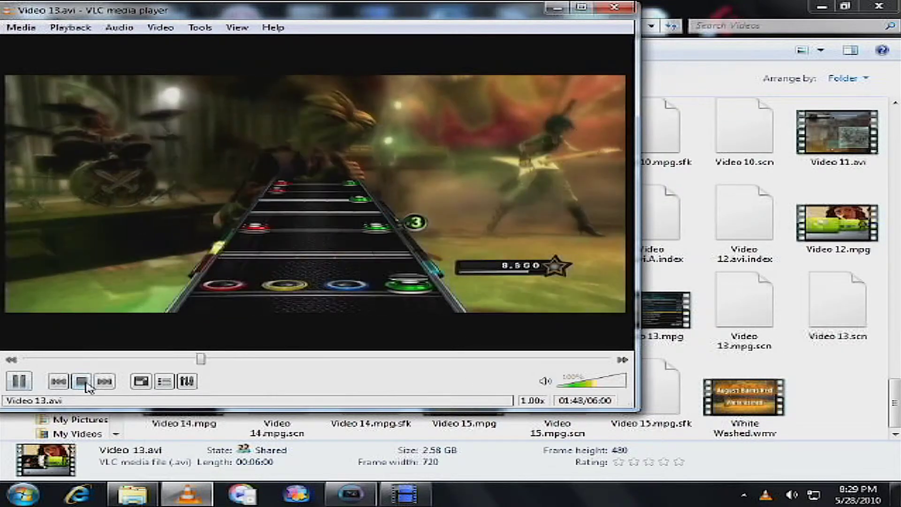
pyautogui.click(82, 382)
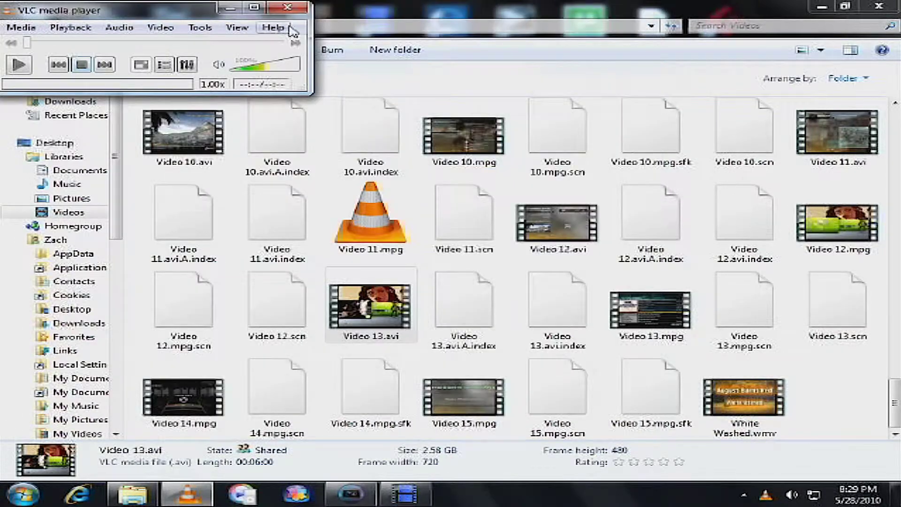
# - Close VLC and the Videos folder, then launch VirtualDub past the security warning
pyautogui.click(286, 8)
pyautogui.click(822, 6)
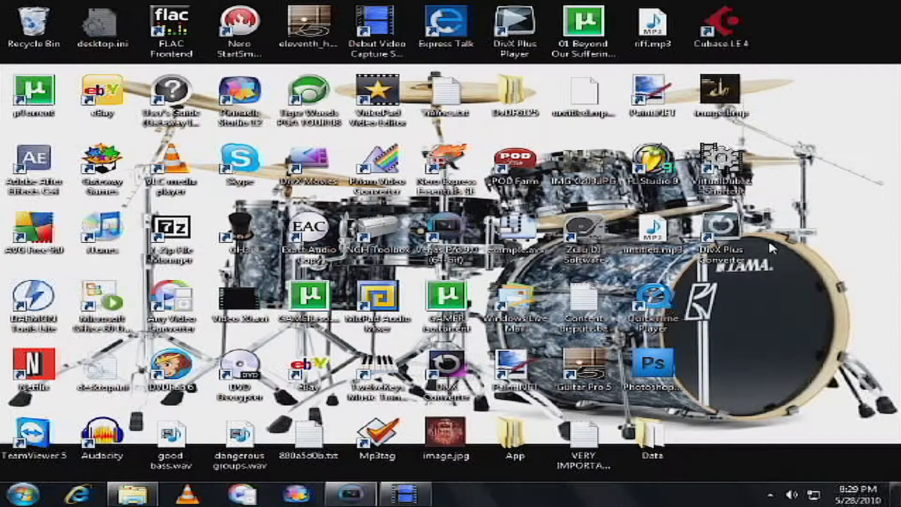
pyautogui.doubleClick(721, 165)
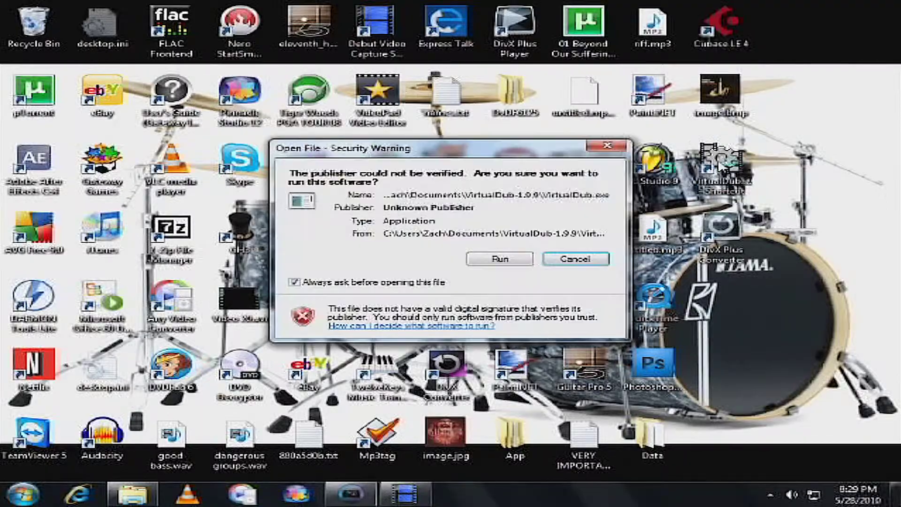
pyautogui.click(522, 264)
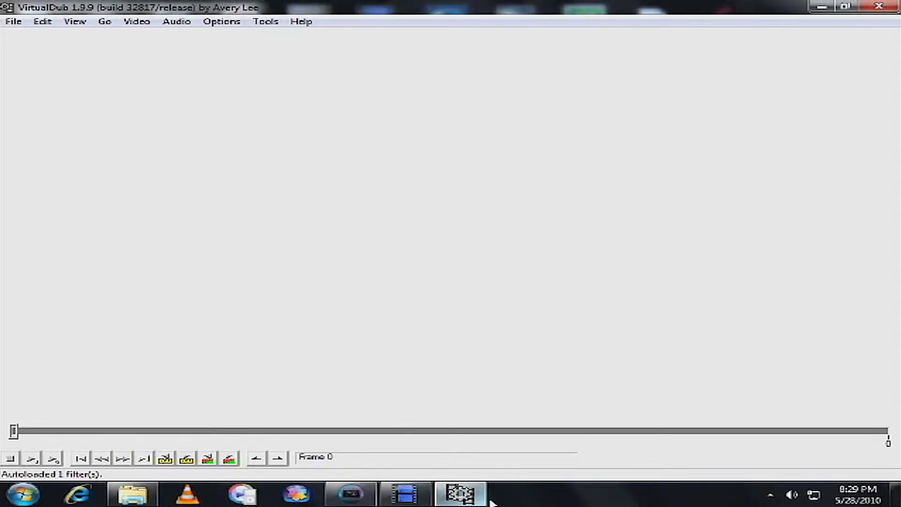
# - Drag Video 13.avi from the Videos library into the VirtualDub window
pyautogui.moveTo(483, 497)
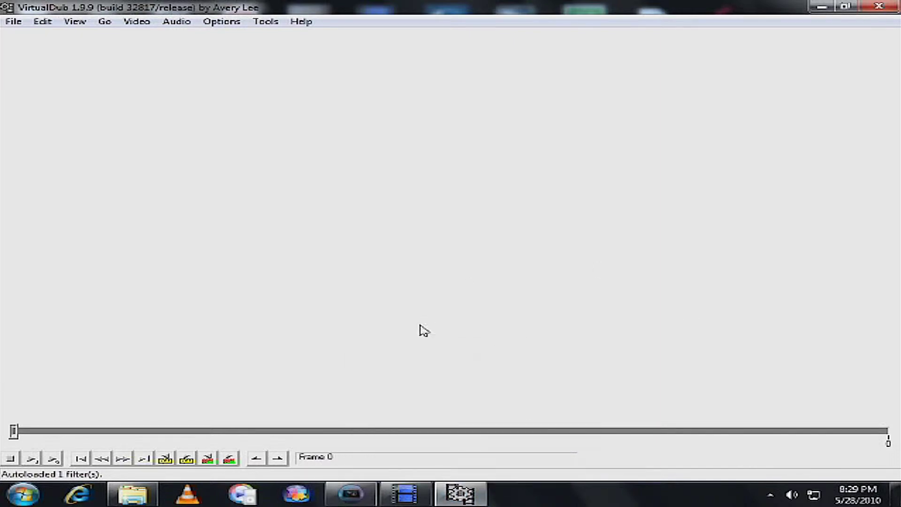
pyautogui.moveTo(133, 494)
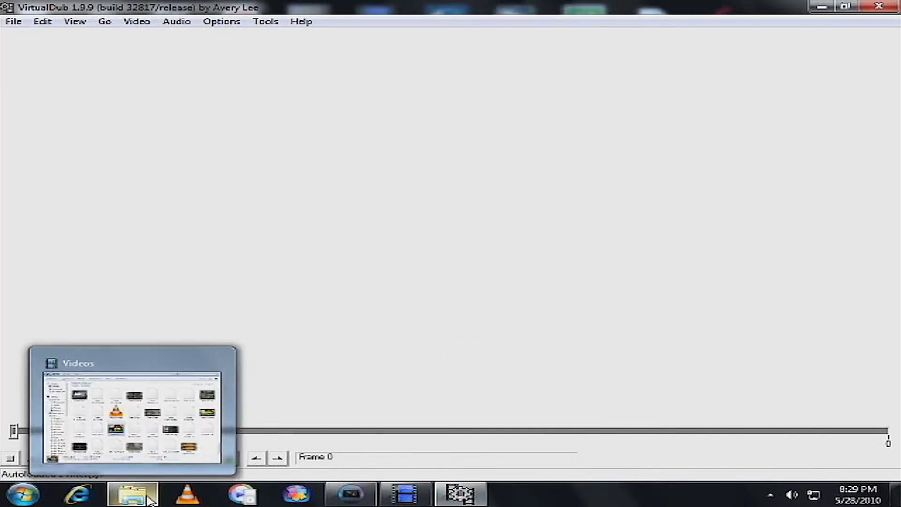
pyautogui.click(202, 413)
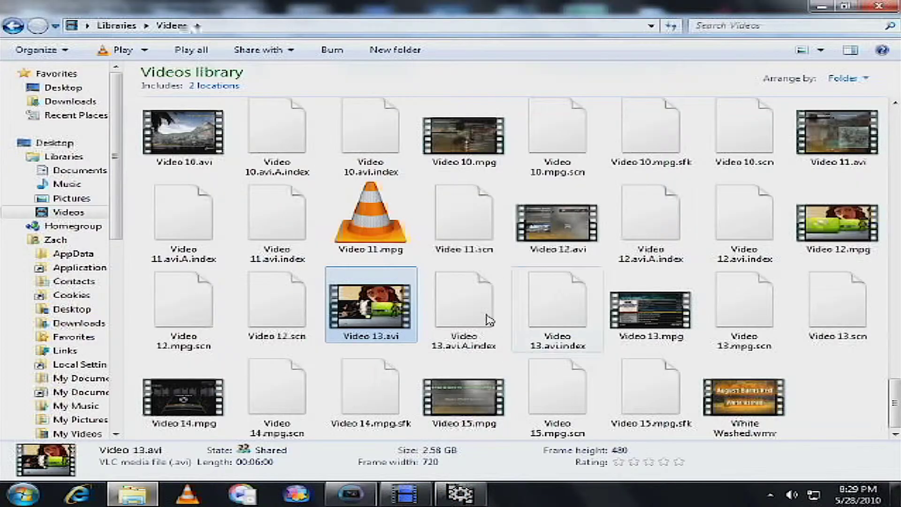
pyautogui.moveTo(375, 307); pyautogui.dragTo(273, 300)
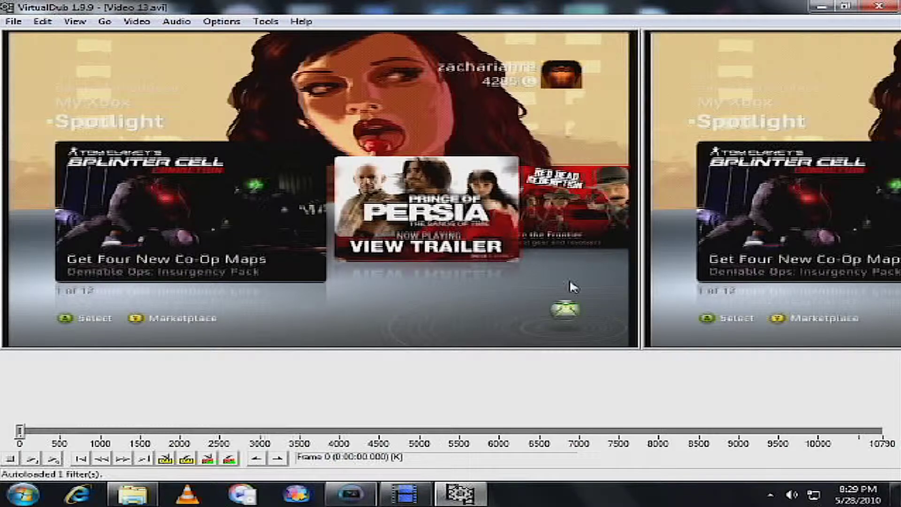
# - Enlarge the output pane and add the field swap filter via Video > Filters
pyautogui.moveTo(637, 271); pyautogui.dragTo(344, 284)
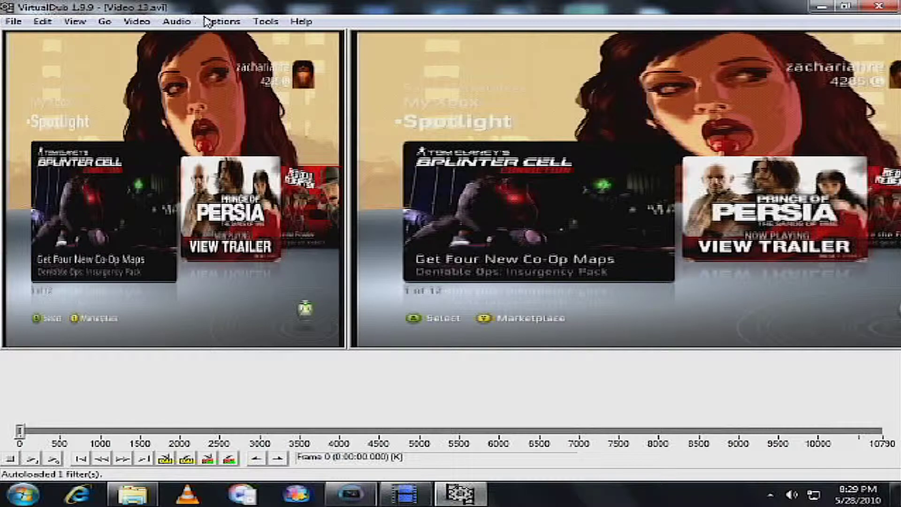
pyautogui.click(136, 21)
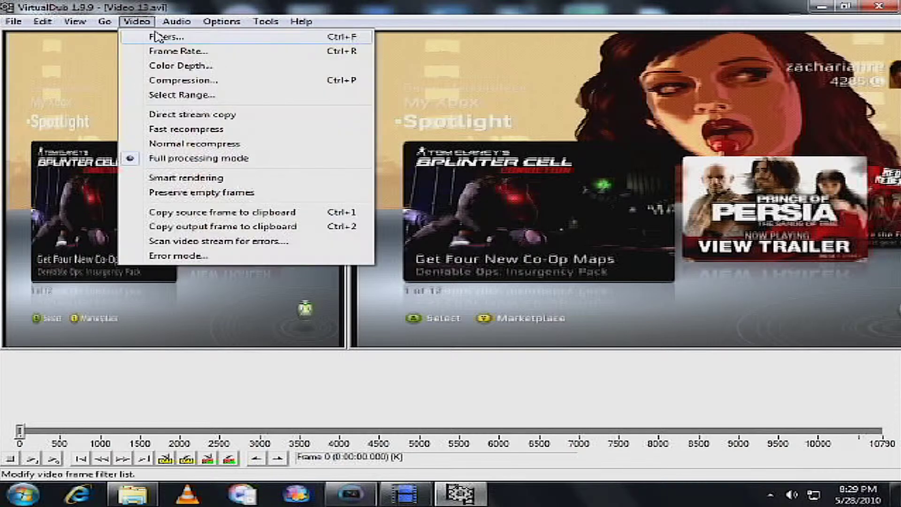
pyautogui.click(156, 36)
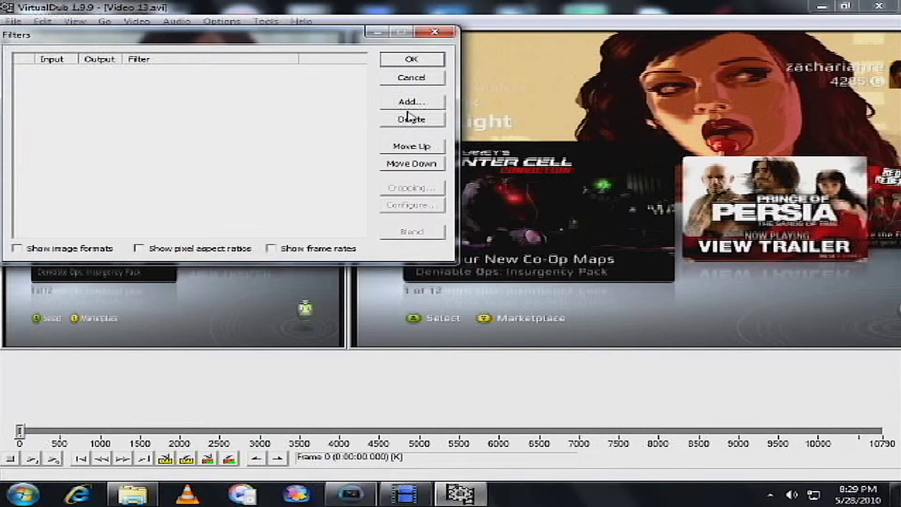
pyautogui.click(409, 104)
pyautogui.moveTo(343, 111); pyautogui.dragTo(345, 122)
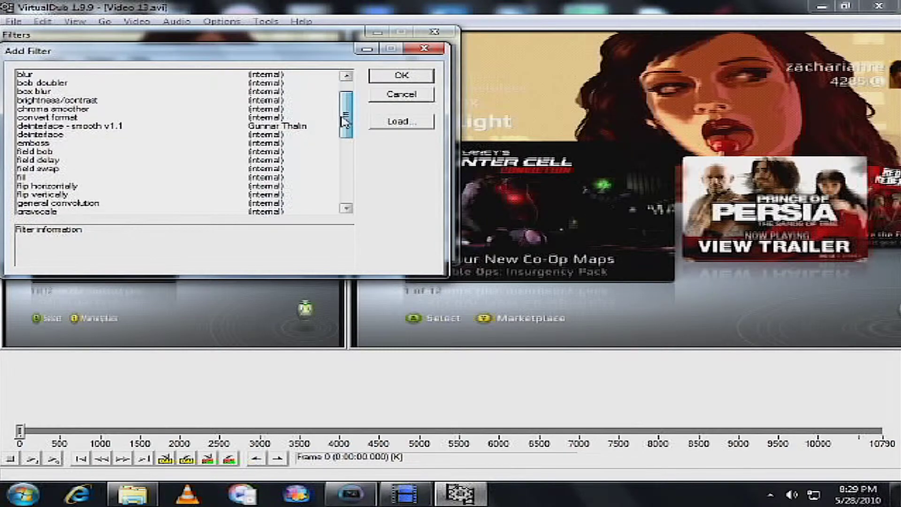
pyautogui.click(50, 169)
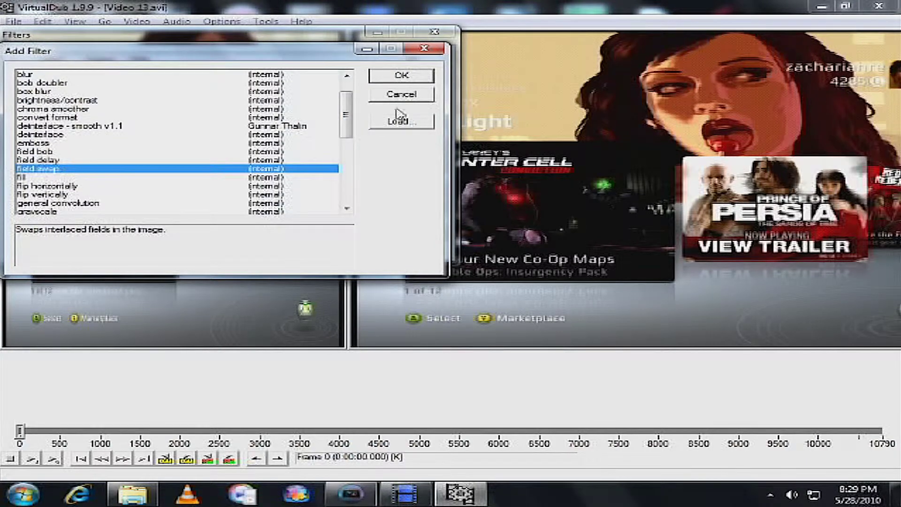
pyautogui.click(400, 76)
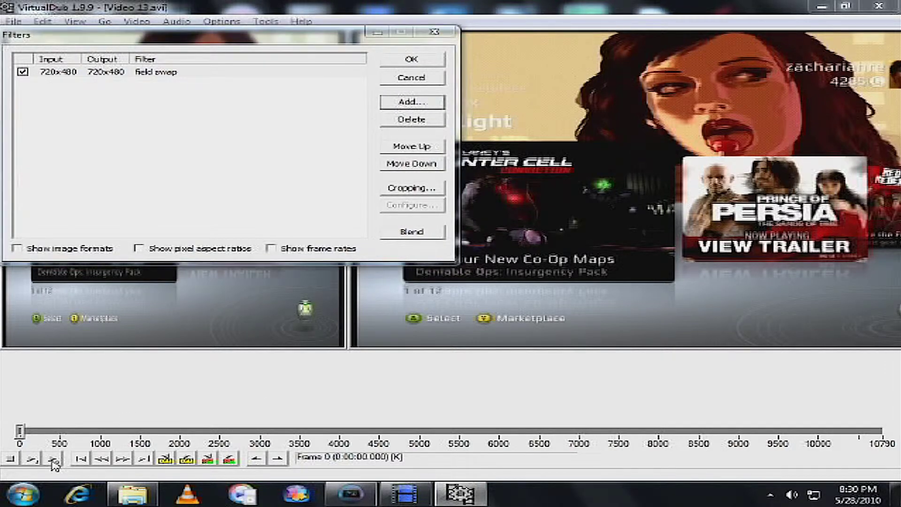
pyautogui.click(410, 60)
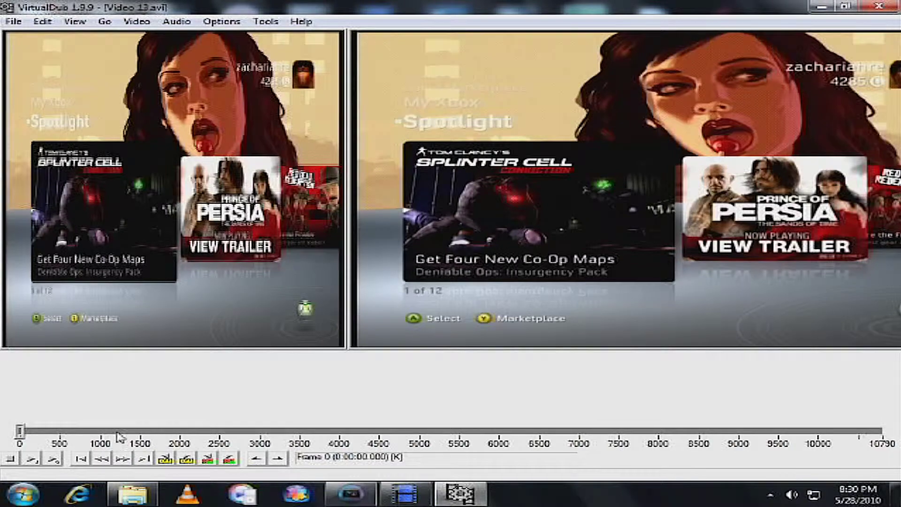
# - Play the output preview, jump to around frame 2927, and stop at frame 3011
pyautogui.click(53, 463)
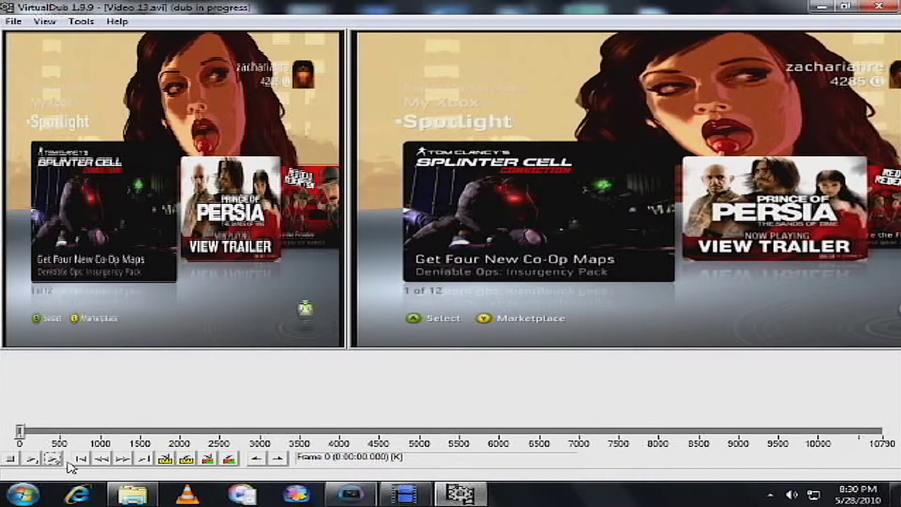
pyautogui.click(255, 430)
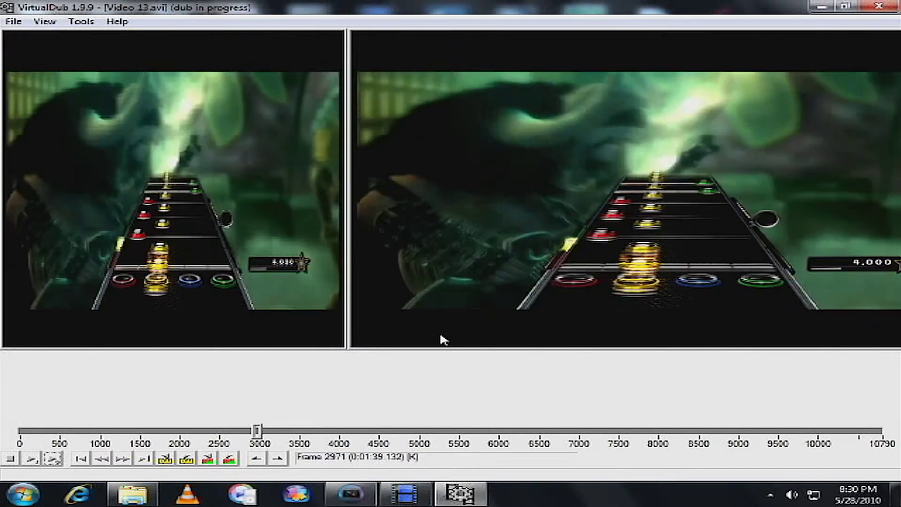
pyautogui.press('Escape')
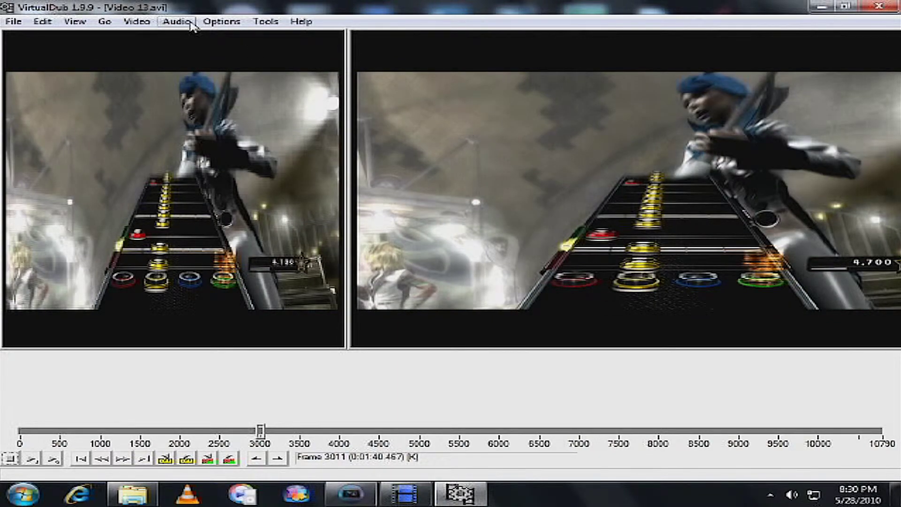
# - Add a deinterlace filter using Yadif interpolation after field swap and apply the filter list
pyautogui.click(204, 23)
pyautogui.moveTo(193, 25)
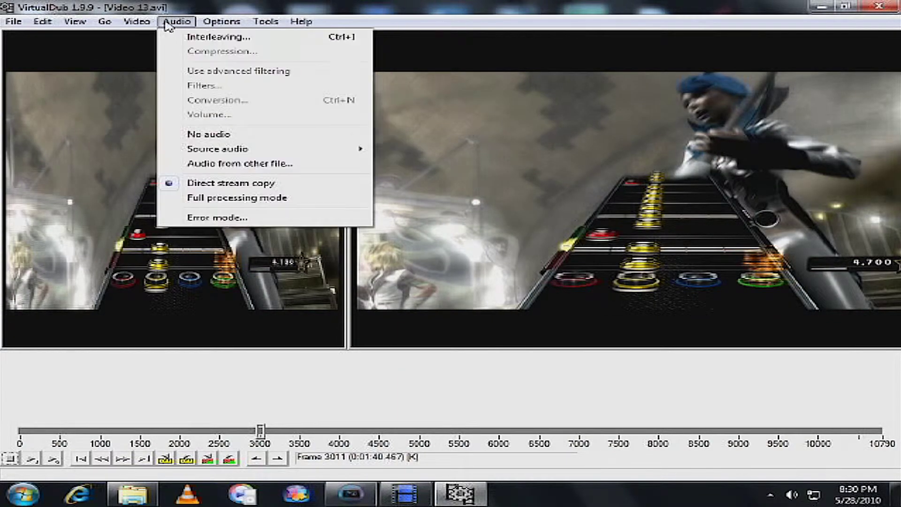
pyautogui.moveTo(137, 22)
pyautogui.click(154, 37)
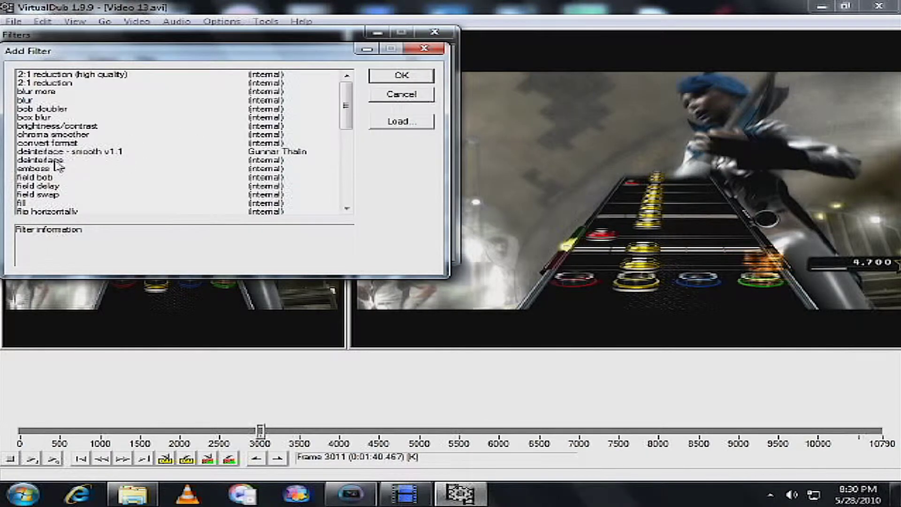
pyautogui.click(55, 161)
pyautogui.click(404, 77)
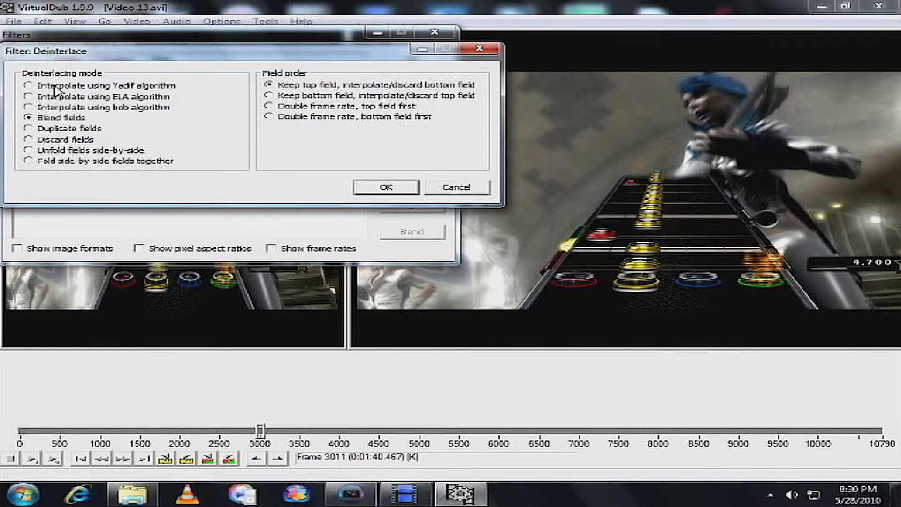
pyautogui.click(55, 89)
pyautogui.click(403, 187)
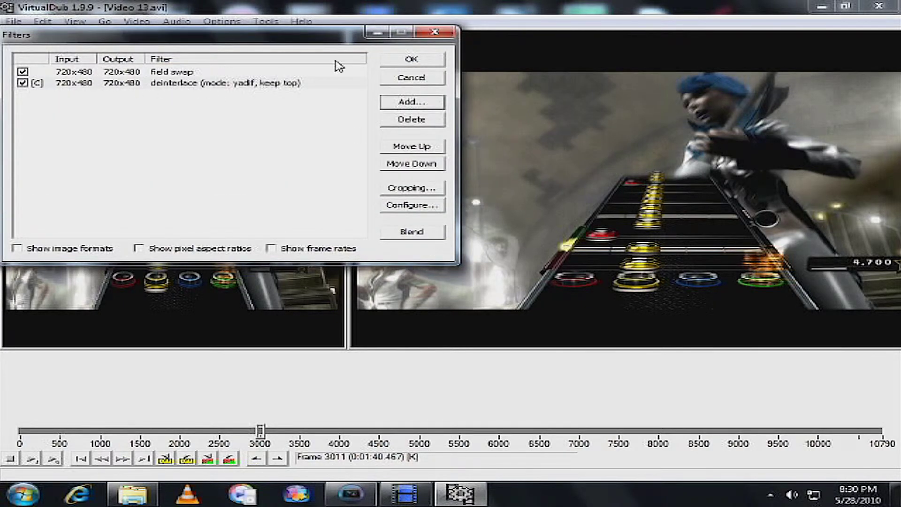
pyautogui.click(433, 61)
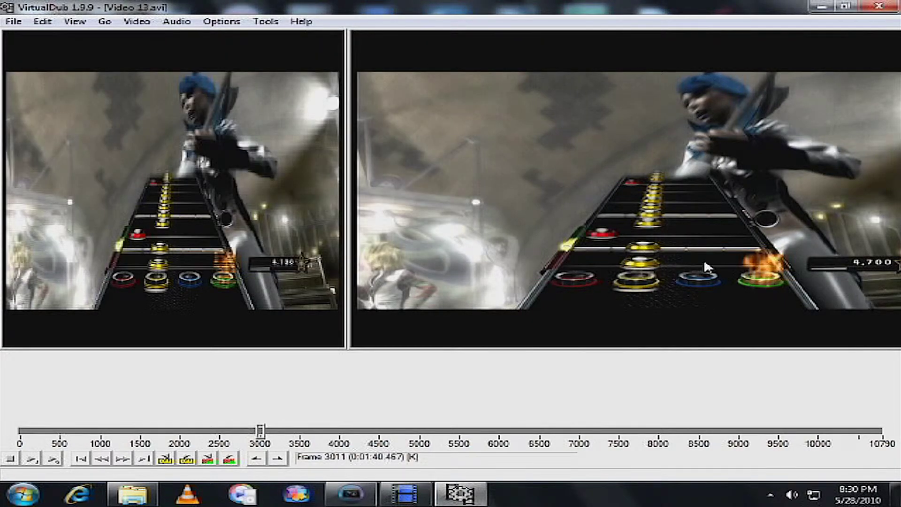
# - Narrow the input pane, play the output past frames 3691 and 5113, stopping at 5363
pyautogui.moveTo(345, 276); pyautogui.dragTo(183, 287)
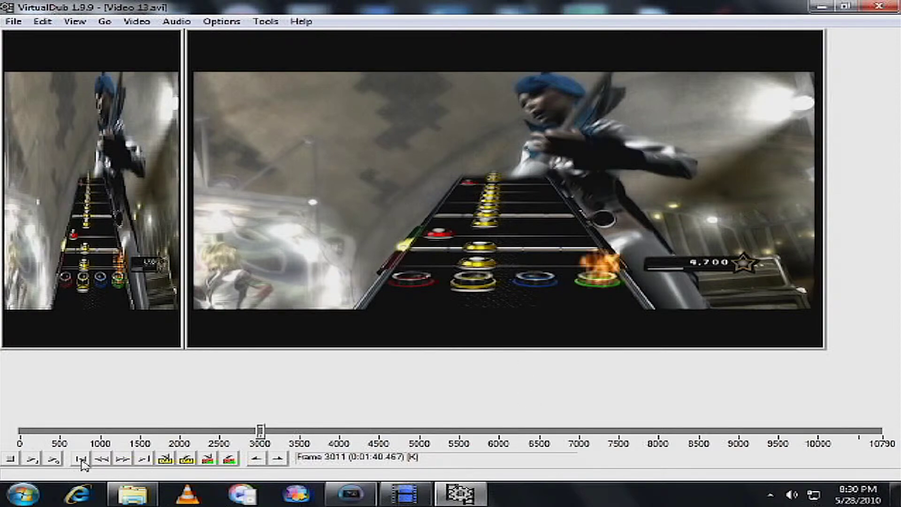
pyautogui.click(54, 461)
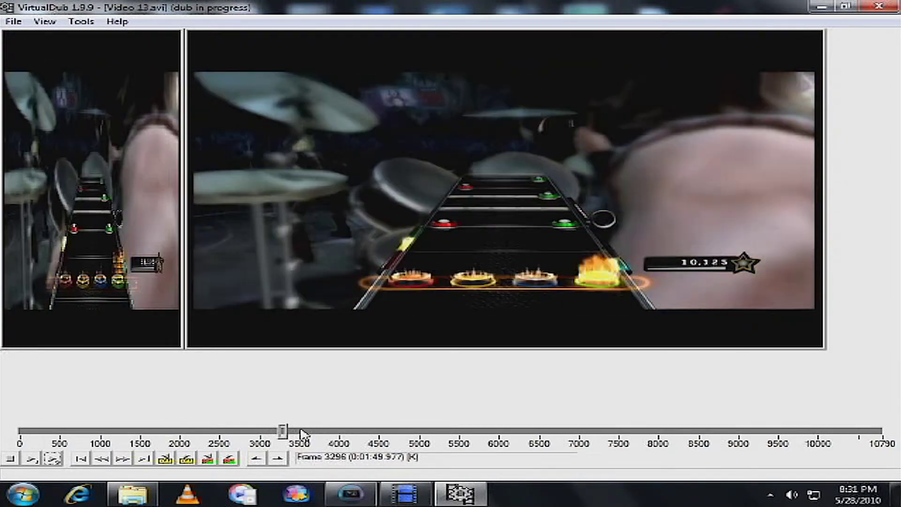
pyautogui.click(306, 430)
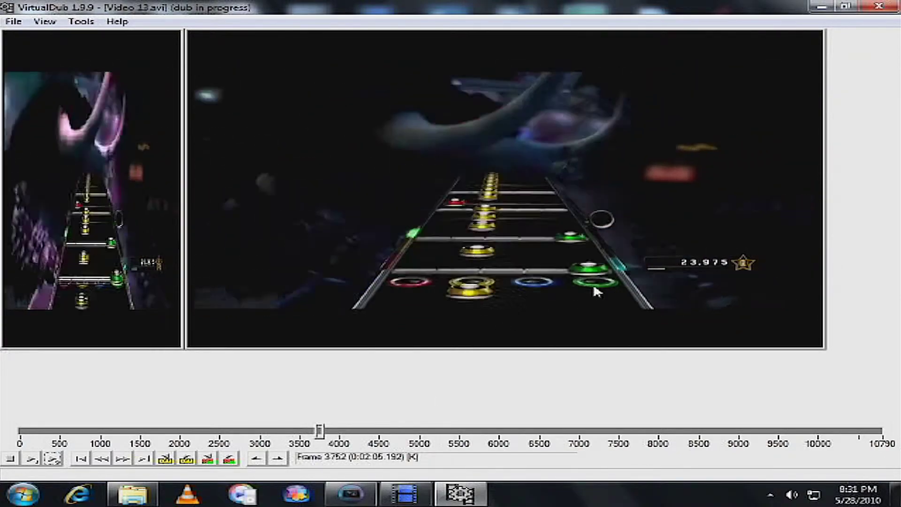
pyautogui.click(428, 433)
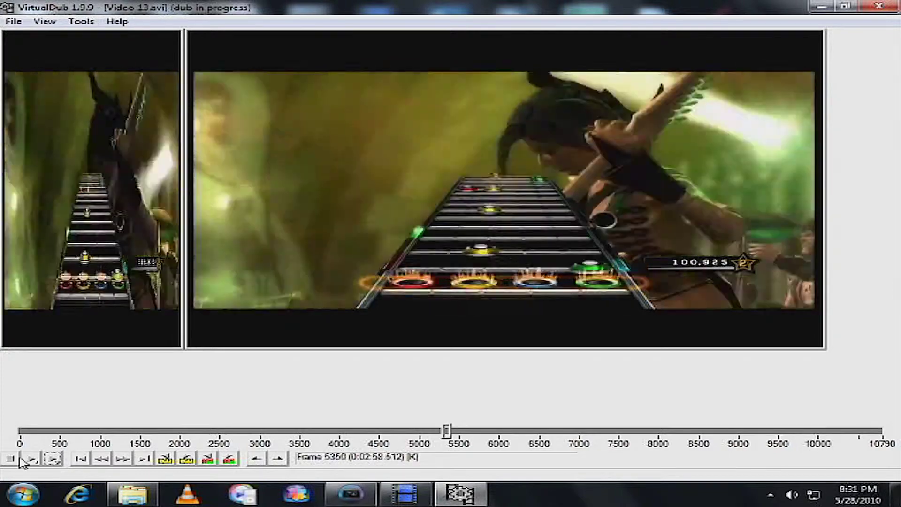
pyautogui.click(11, 459)
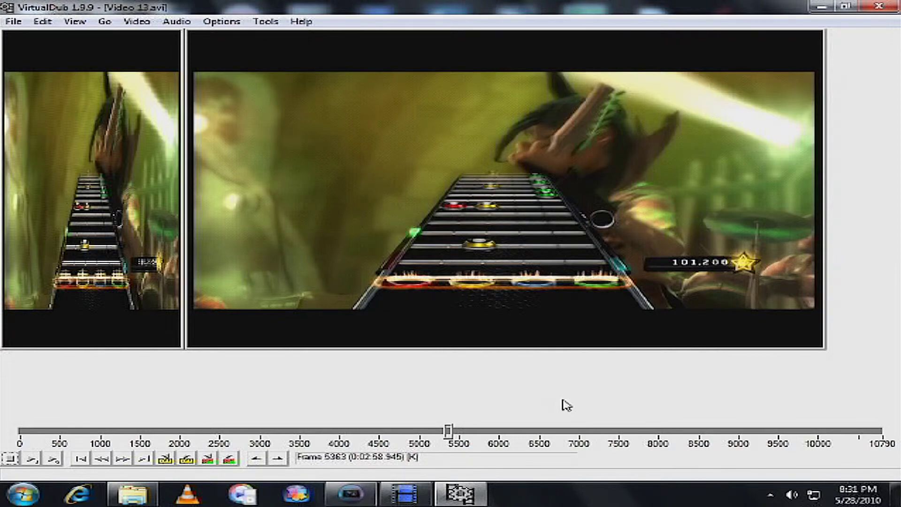
# - Render the field-swapped, Yadif-deinterlaced Video 13 to an AVI file with Save as AVI
pyautogui.click(14, 22)
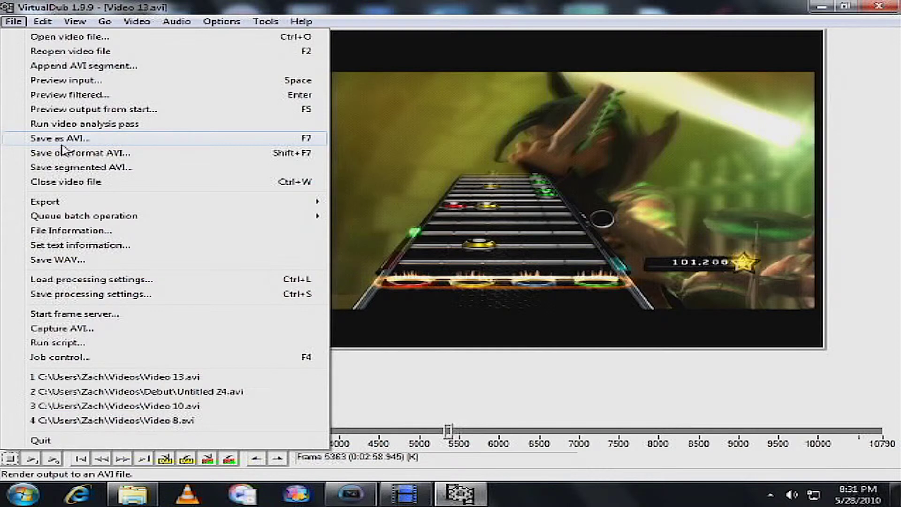
pyautogui.click(499, 374)
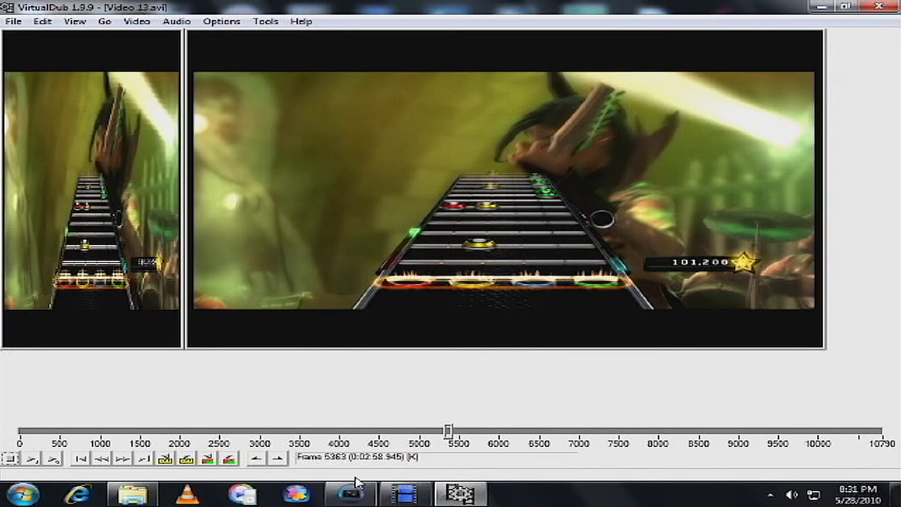